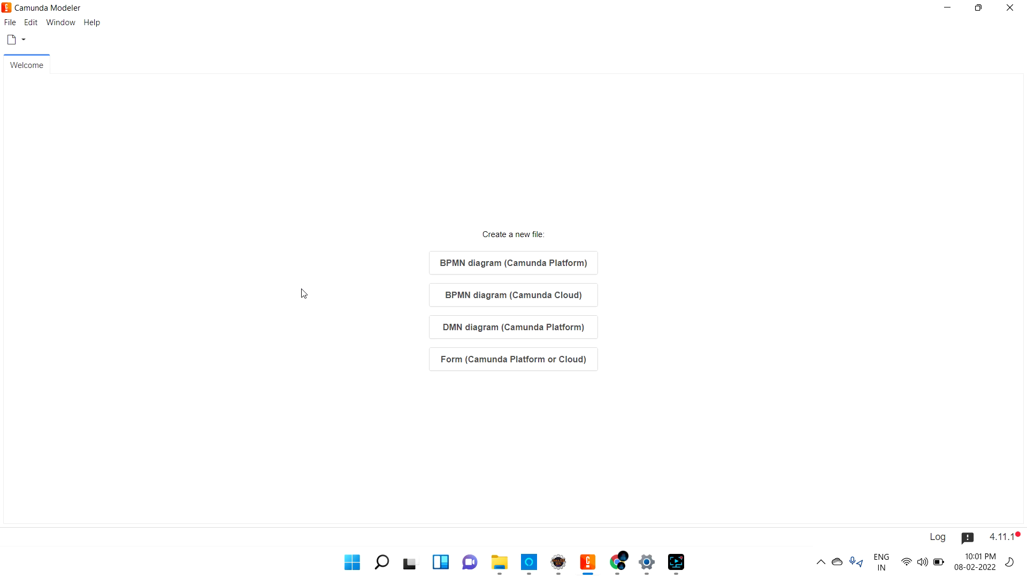
Create a new Camunda Platform BPMN diagram.
left_click(10, 23)
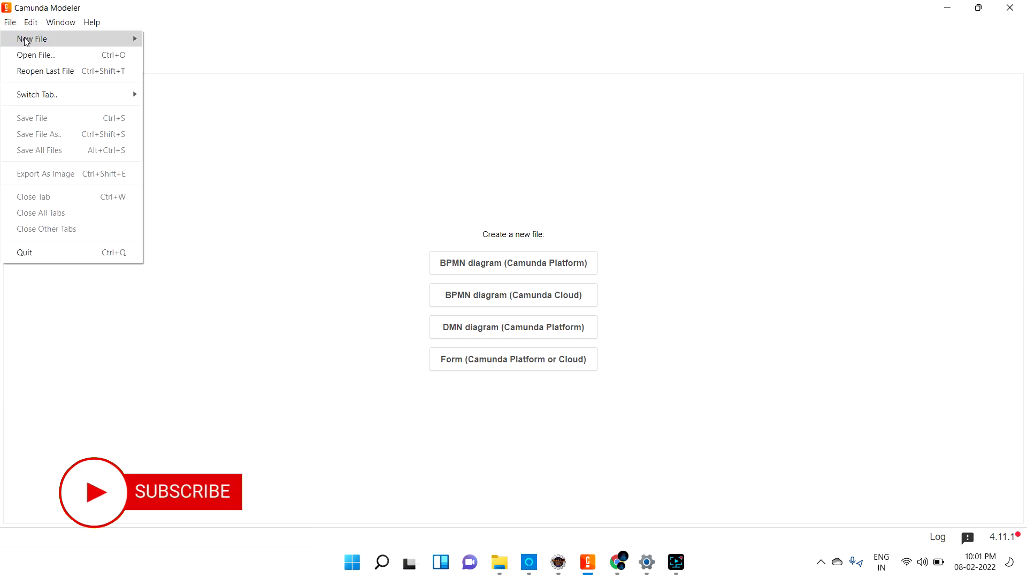
mouse_move(26, 41)
left_click(171, 39)
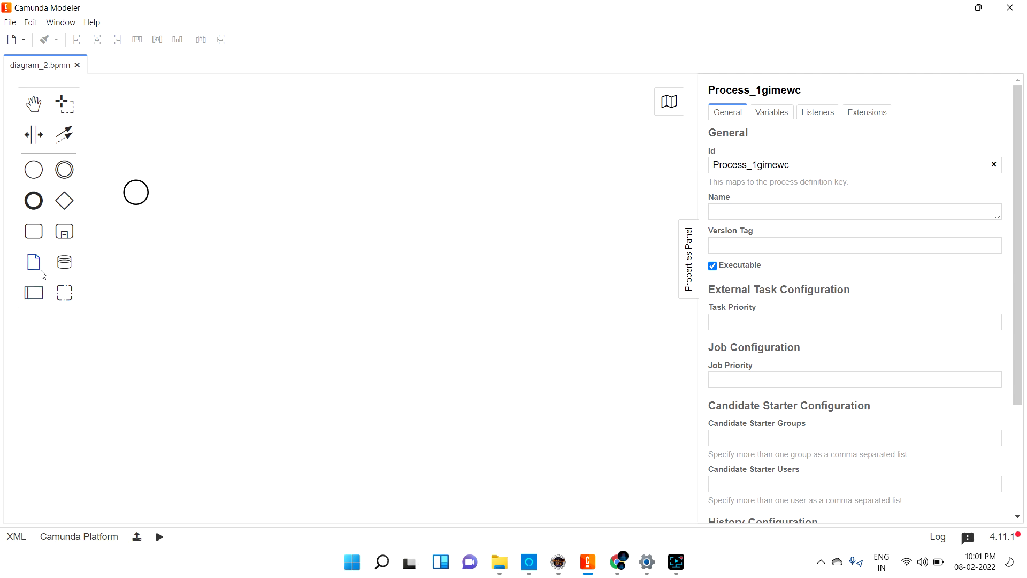
Place an expanded subprocess right of the start event and connect the start event to it.
left_click(65, 233)
left_click(62, 234)
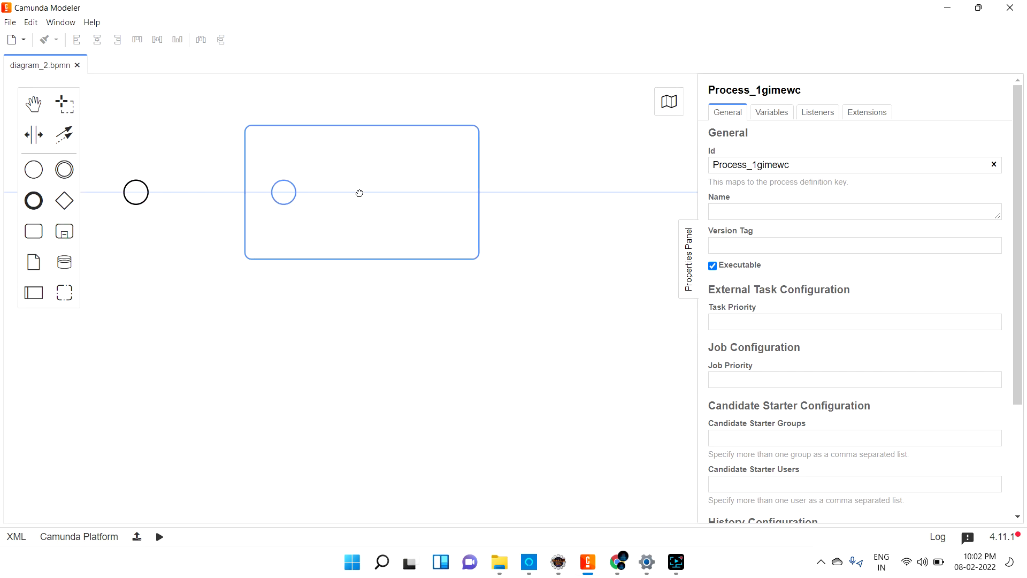
left_click(348, 193)
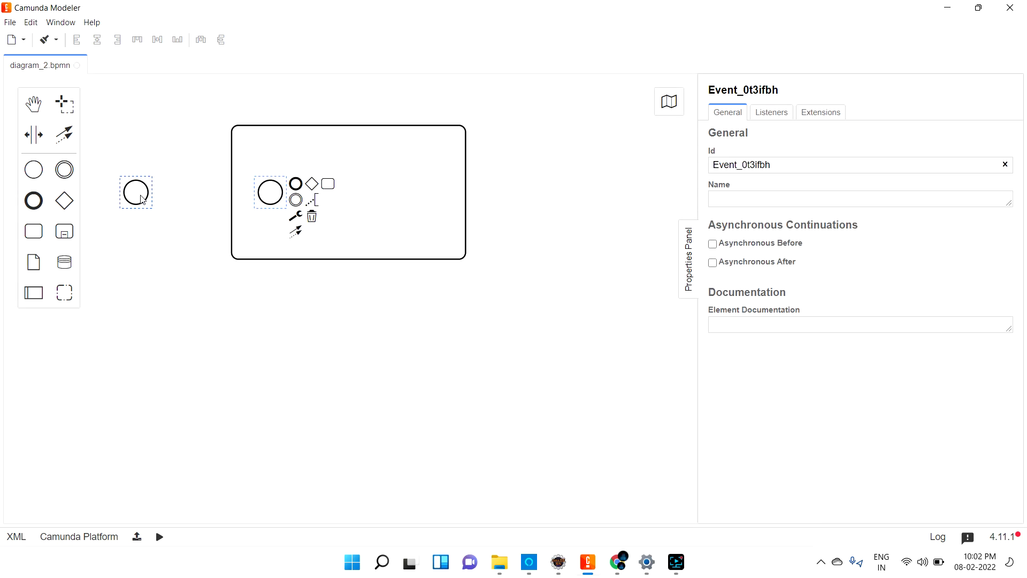
left_click(373, 283)
left_click_drag(369, 209, 377, 229)
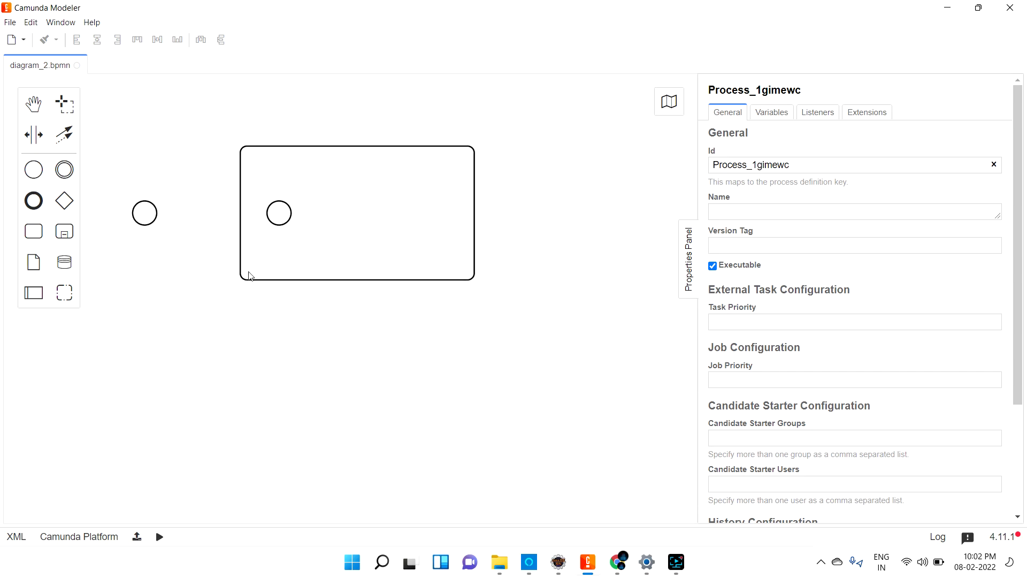
left_click(147, 214)
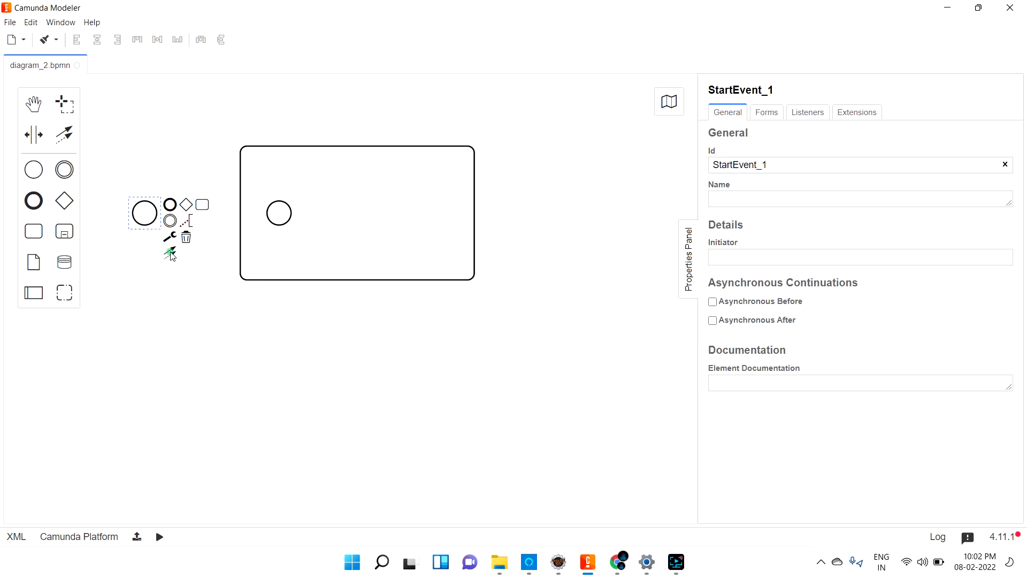
left_click_drag(170, 252, 247, 226)
left_click(250, 221)
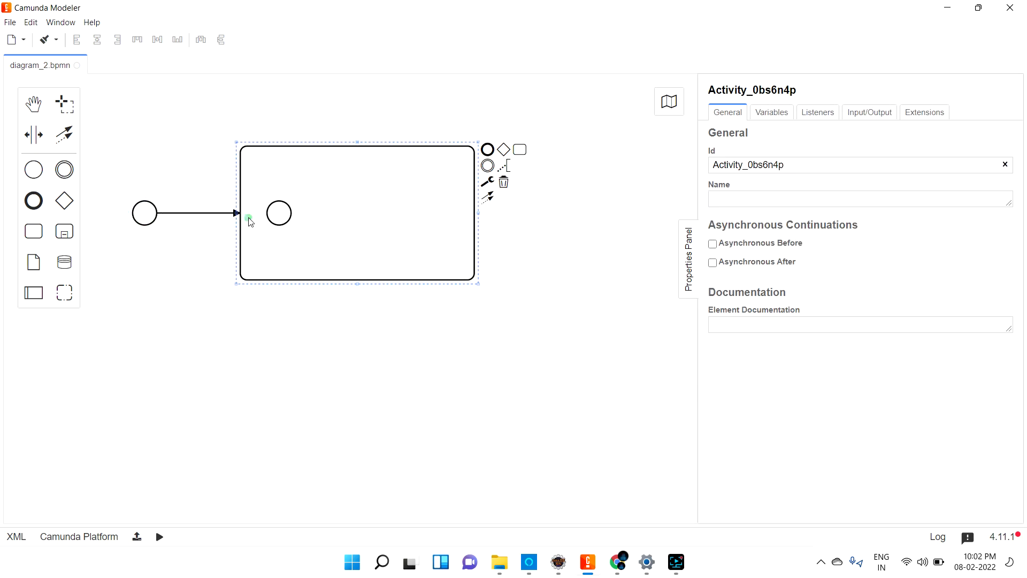
Label the outer start event 'I am Hunger'.
double_click(148, 213)
type("I am")
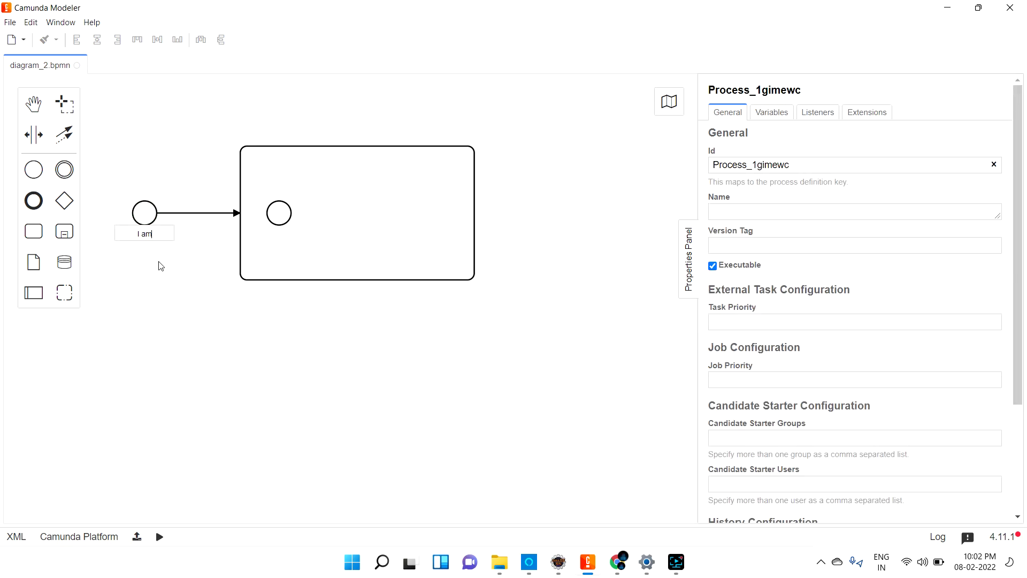
type(" Hunger")
left_click(161, 265)
left_click(278, 216)
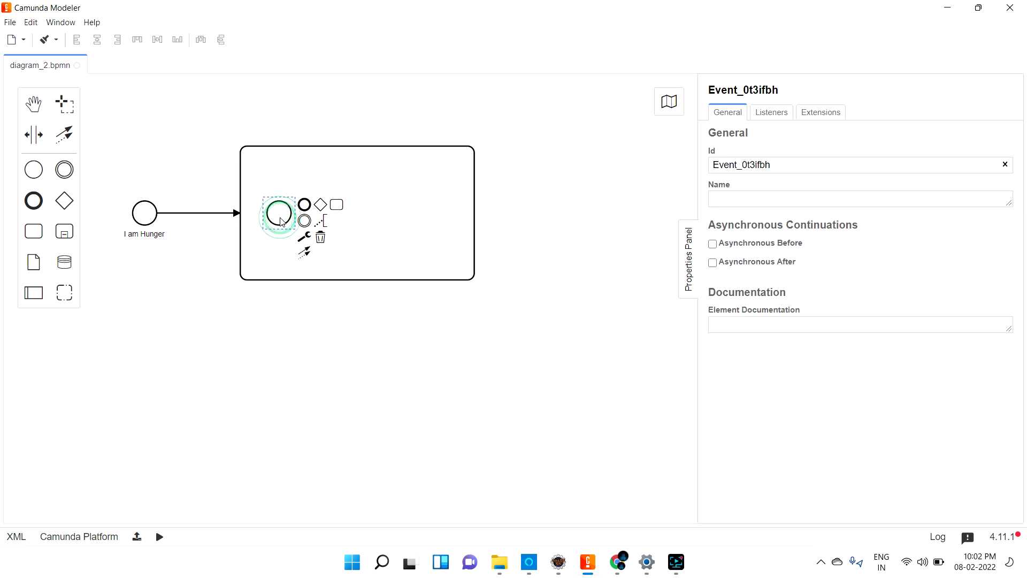
Append a service task 'choosing receipe' after the subprocess's inner start event.
left_click(337, 205)
type("choosing receipe")
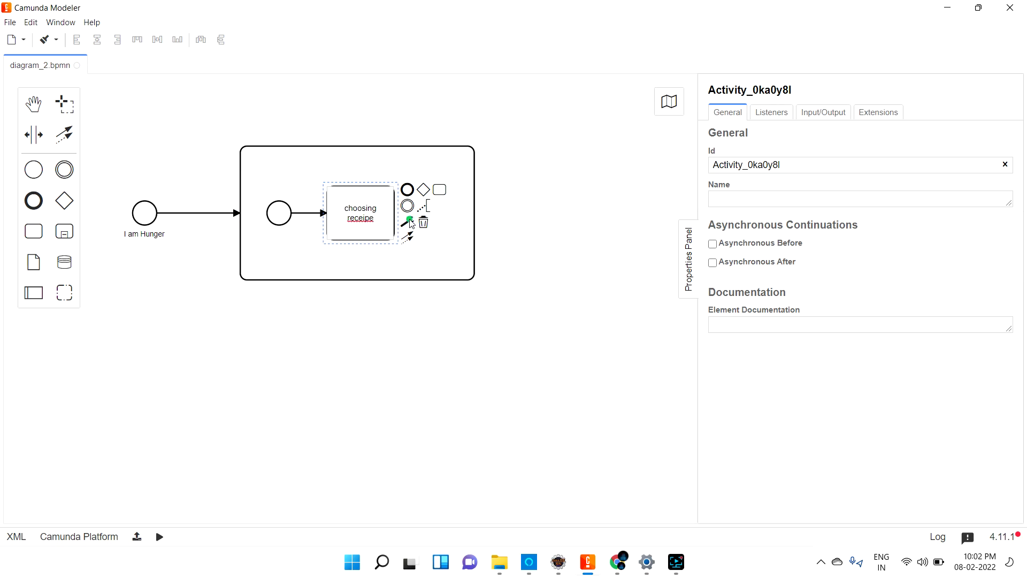
left_click(408, 221)
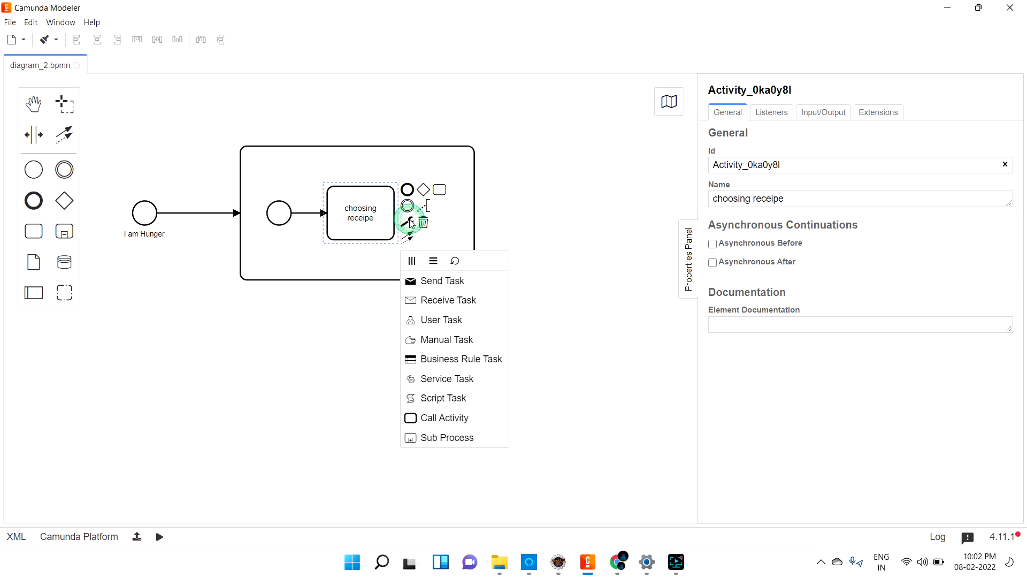
left_click(446, 379)
Append a task 'preparing noodles' after 'choosing receipe'.
left_click(357, 277)
left_click(374, 208)
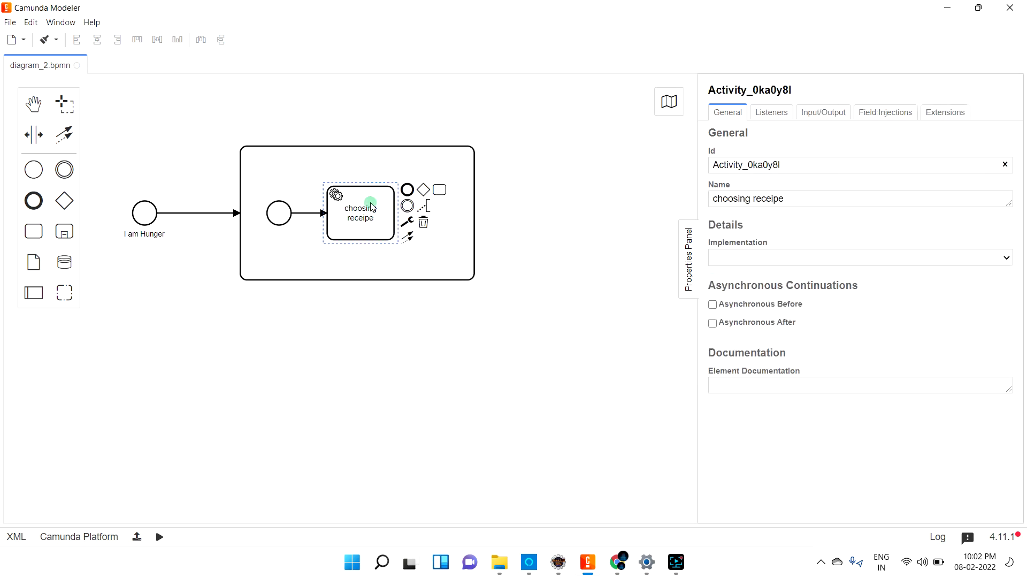
left_click(439, 190)
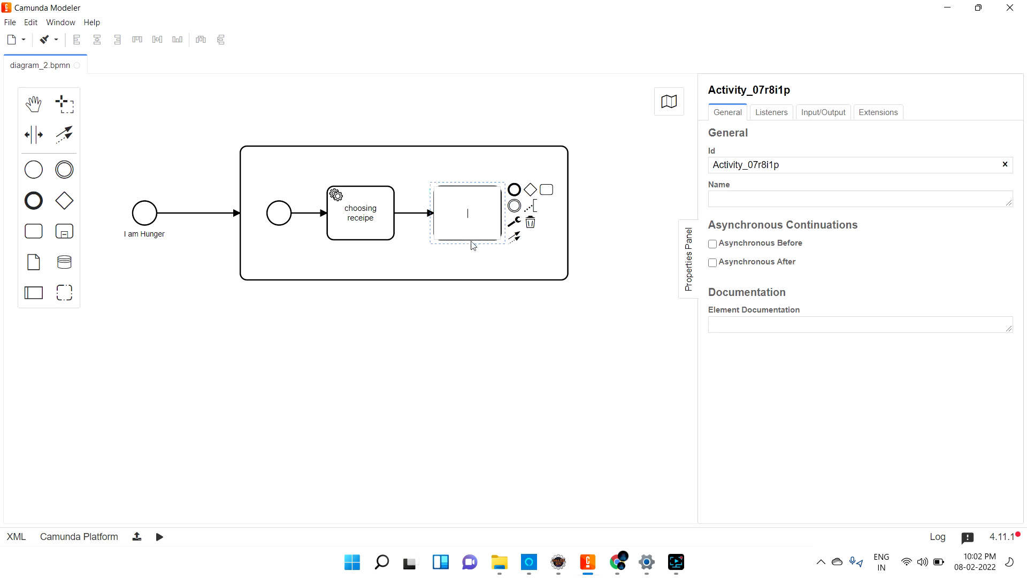
type("preparing noodles")
Make 'preparing noodles' a user task, append an end event, and hide the properties panel.
left_click(514, 222)
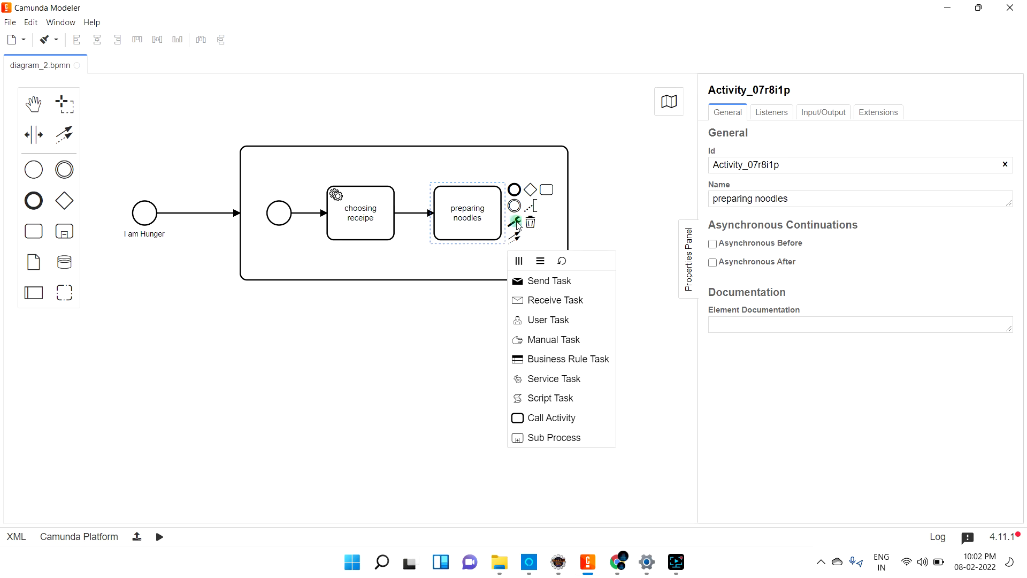
left_click(551, 320)
left_click(413, 406)
left_click(469, 214)
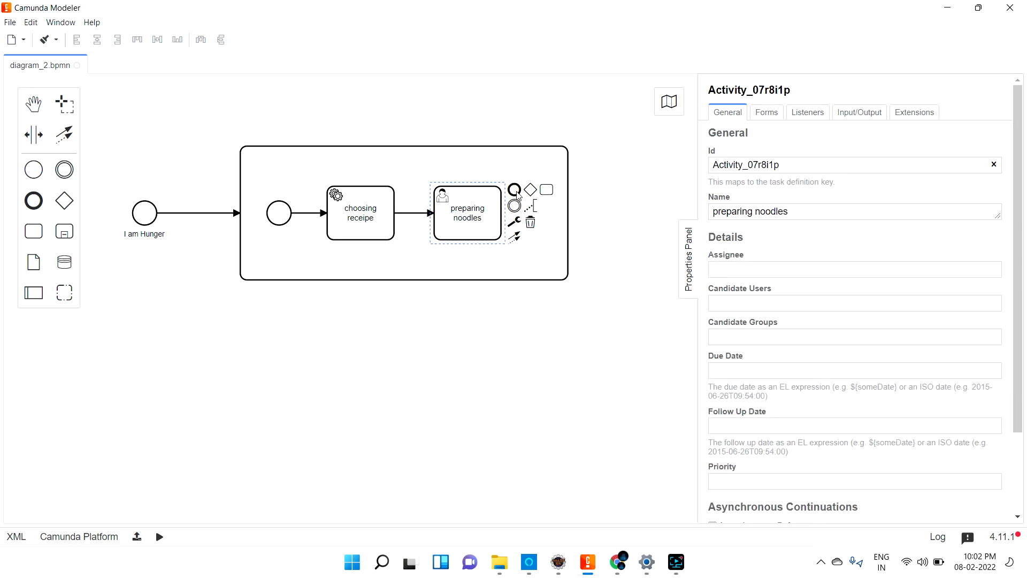
left_click(514, 190)
left_click(683, 261)
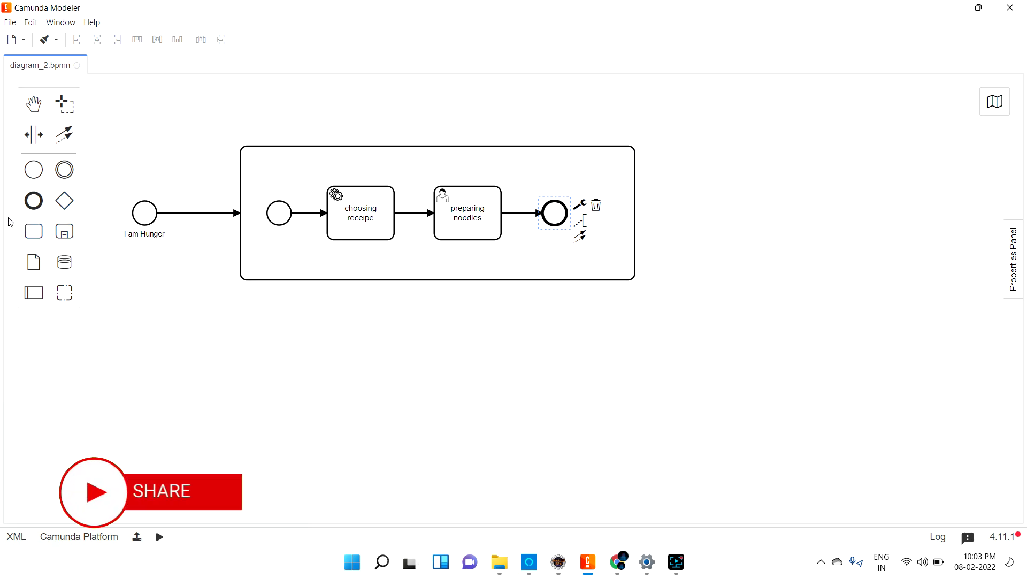
Add a service task 'Eat Meal' right of the subprocess and connect the subprocess to it.
left_click(41, 235)
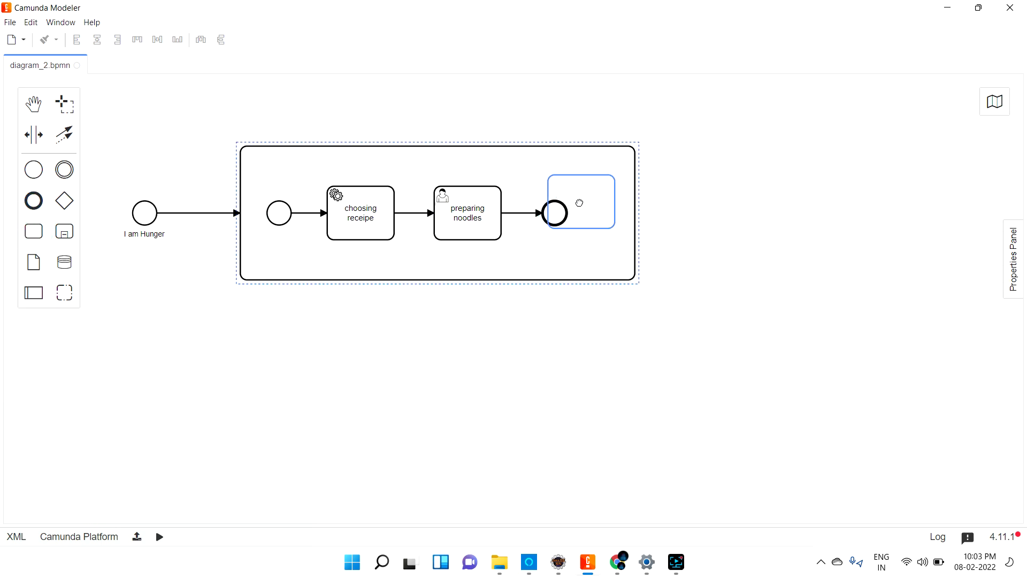
left_click(729, 216)
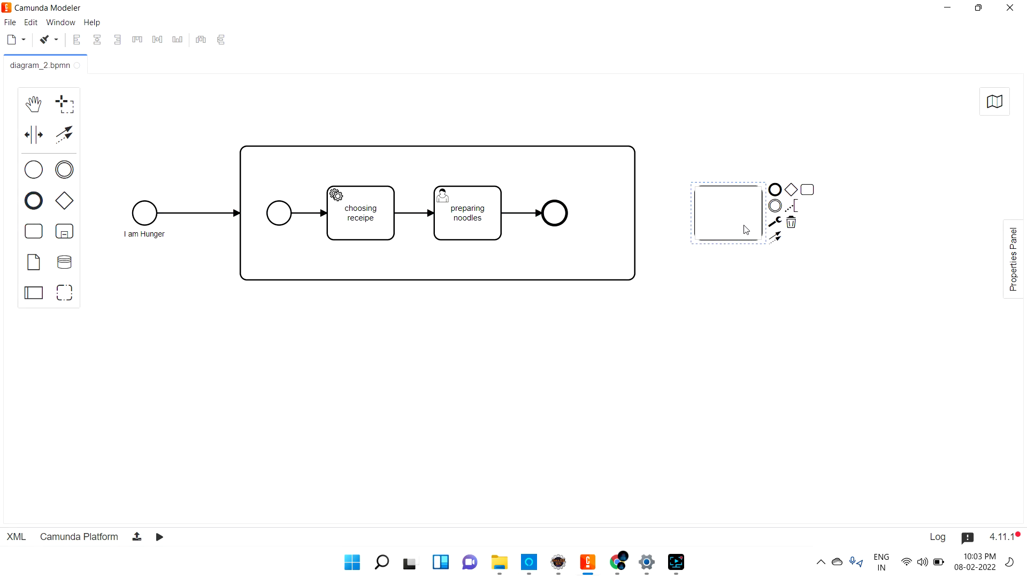
type("Eat Meal")
key("Return")
left_click(774, 222)
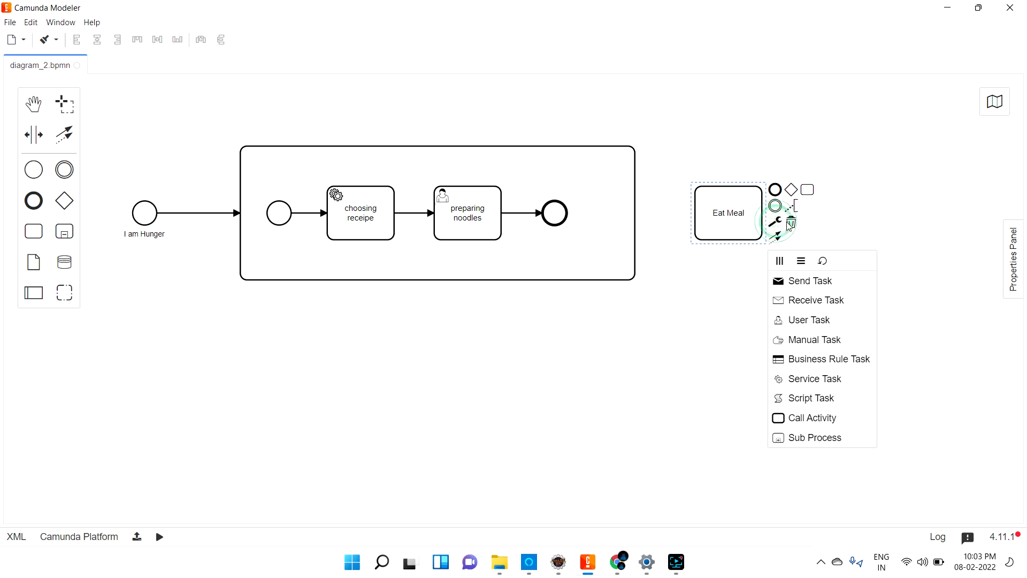
left_click(797, 378)
left_click(637, 228)
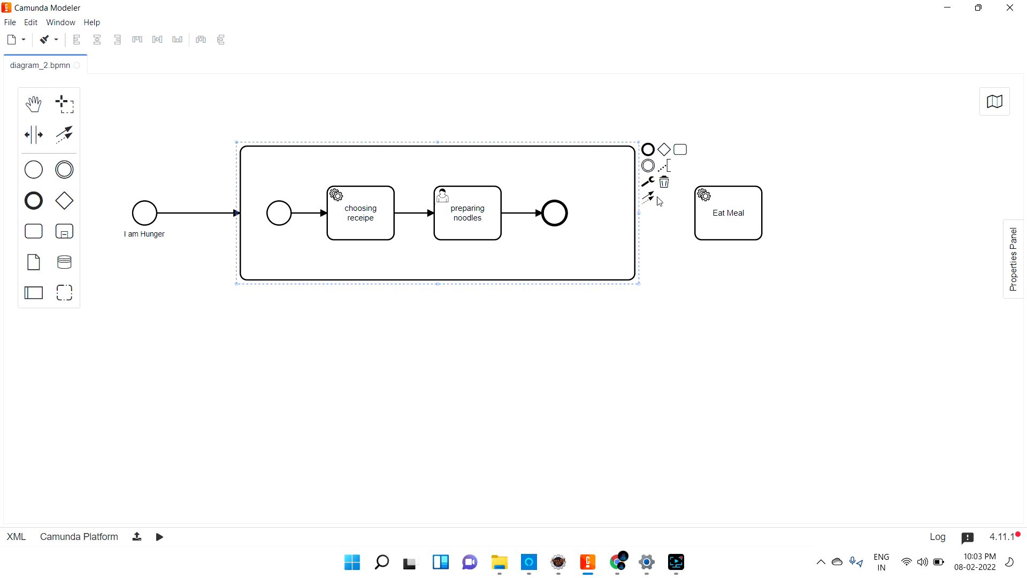
left_click_drag(650, 195, 695, 214)
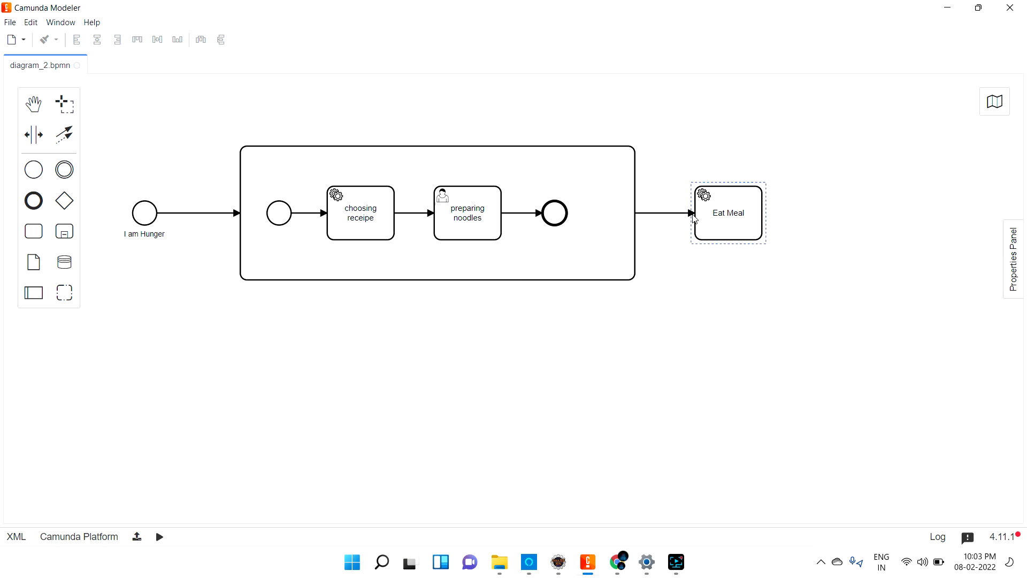
Append an end event after 'Eat Meal' and begin labelling it 'com'.
left_click(775, 191)
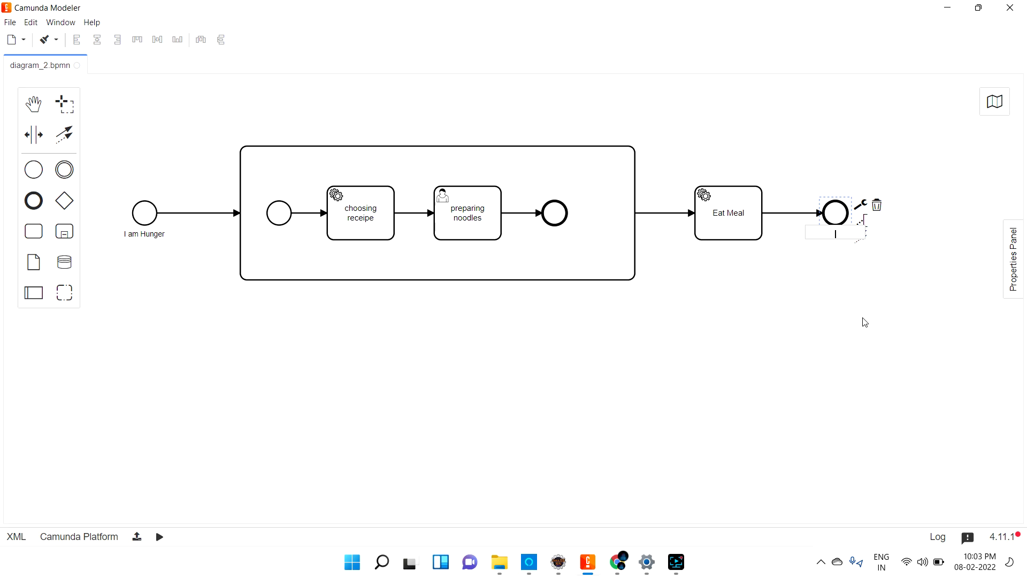
type("com")
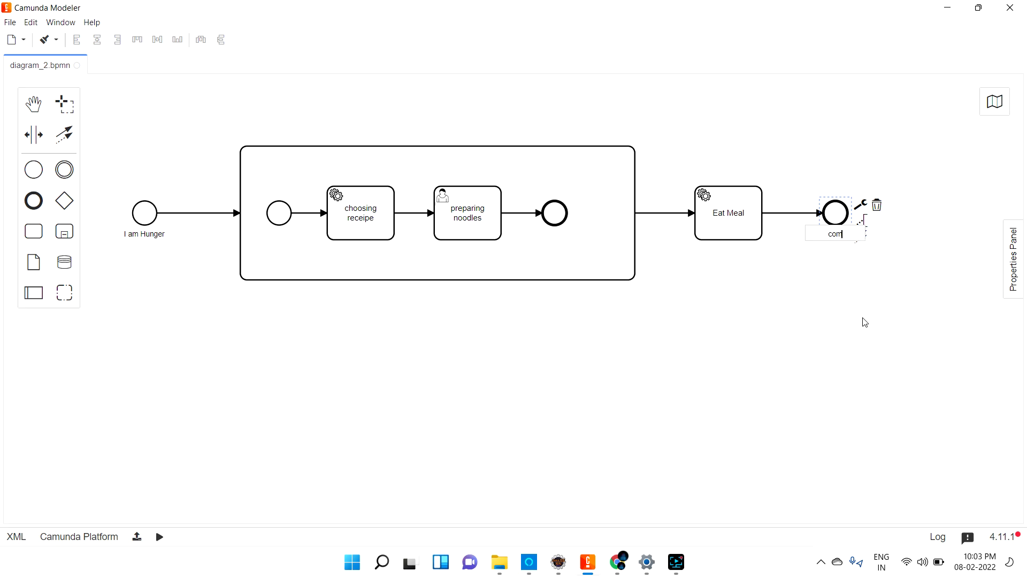